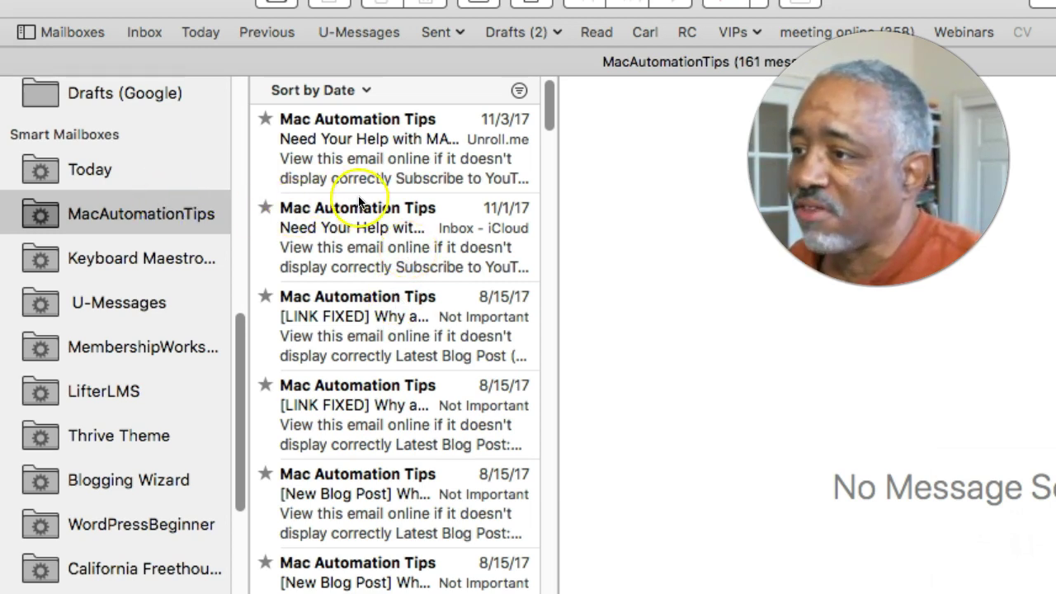
# Step: Select the newest Mac Automation Tips message and start a new smart mailbox based on it
pyautogui.click(385, 158)
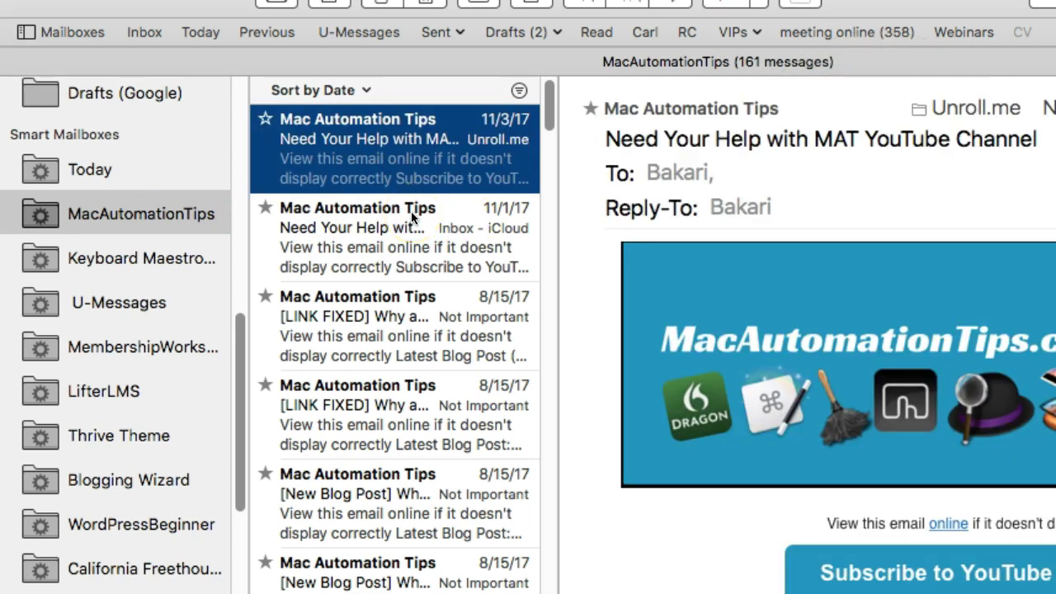
pyautogui.scroll(-3, 392, 163)
pyautogui.middleClick(393, 162)
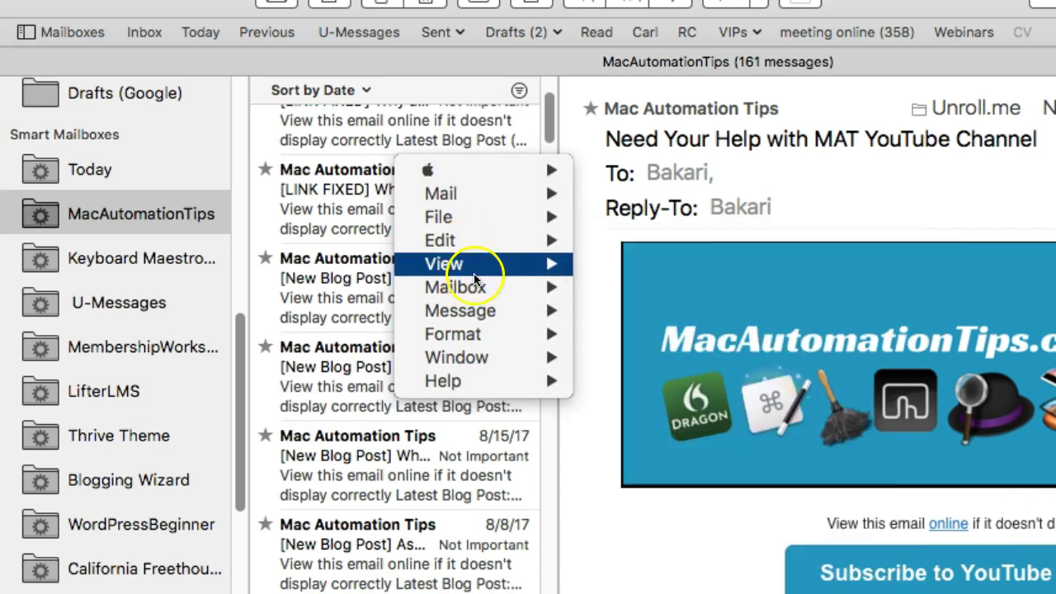
pyautogui.moveTo(479, 296)
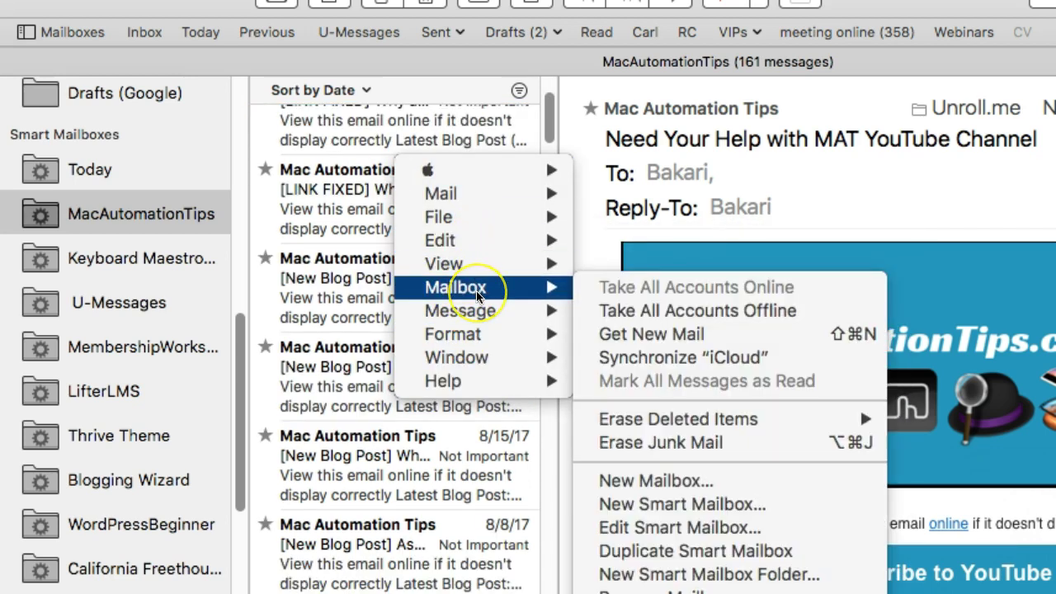
pyautogui.click(653, 503)
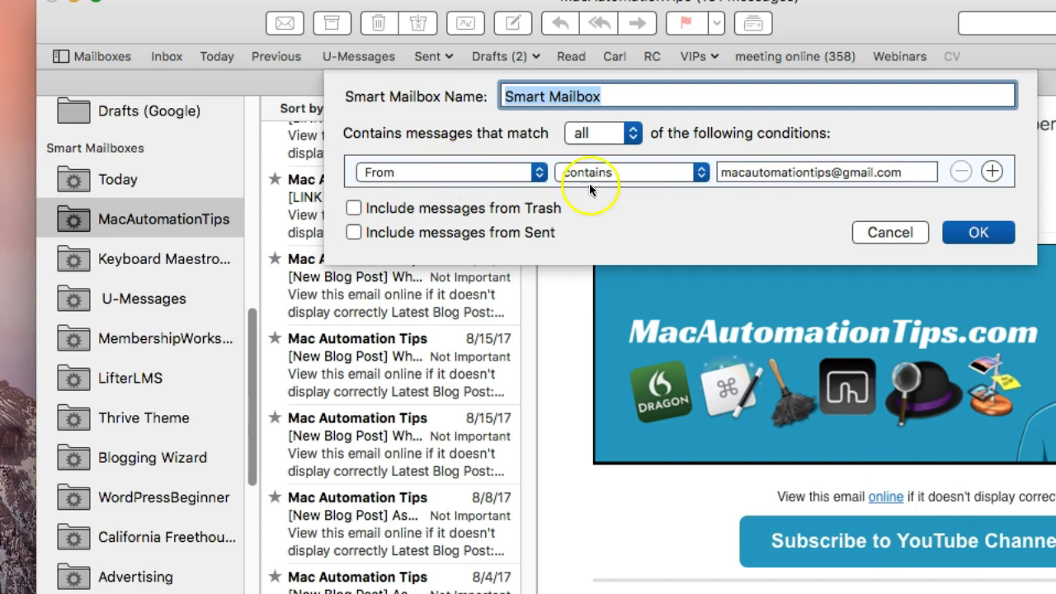
# Step: Review the matching operators and message fields available for the smart mailbox's From condition
pyautogui.click(646, 178)
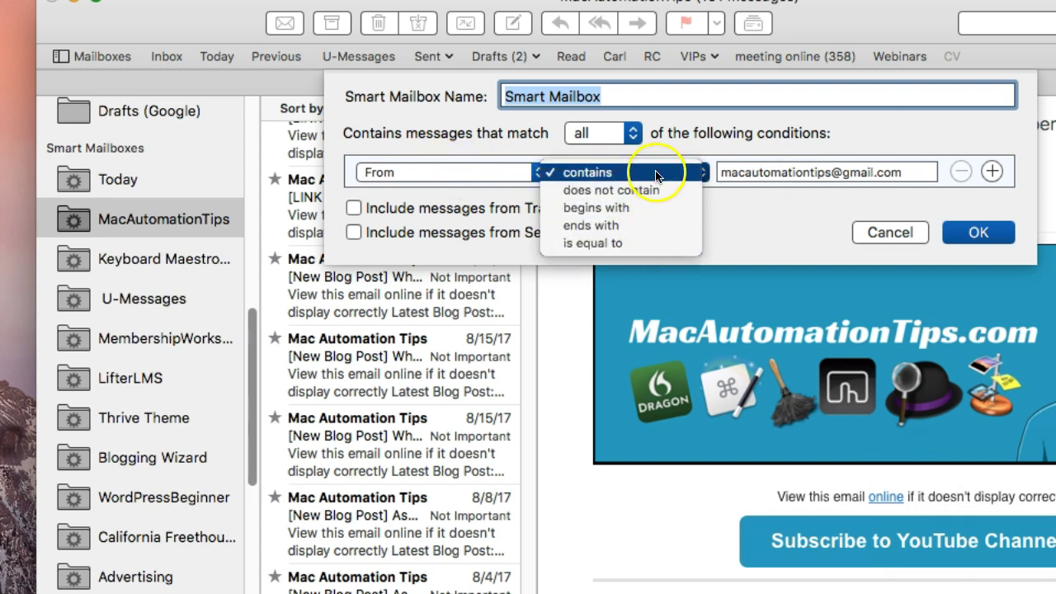
pyautogui.click(712, 149)
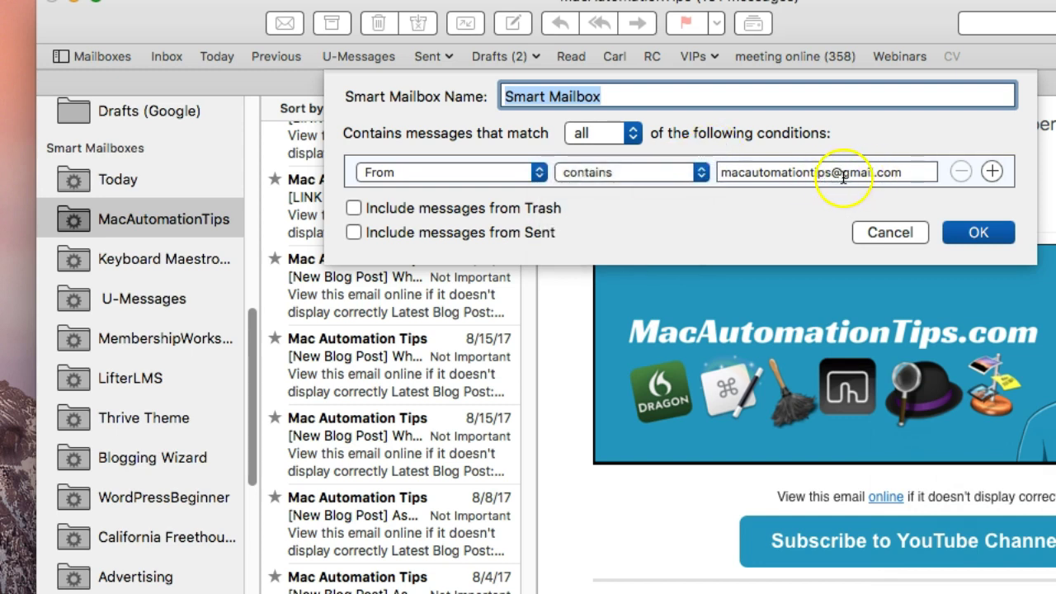
pyautogui.click(474, 174)
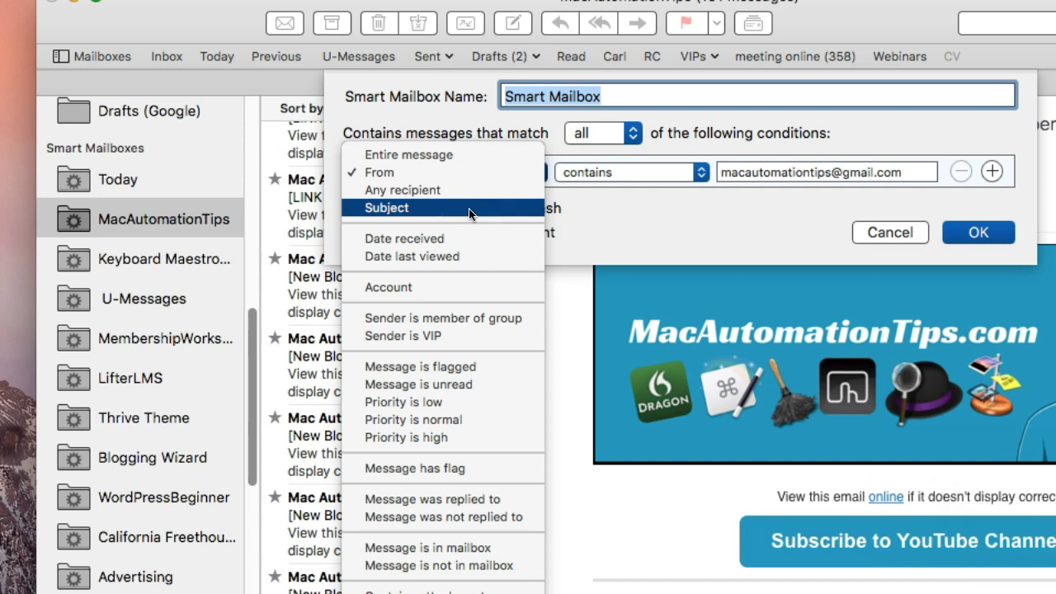
pyautogui.moveTo(471, 189); pyautogui.dragTo(479, 144)
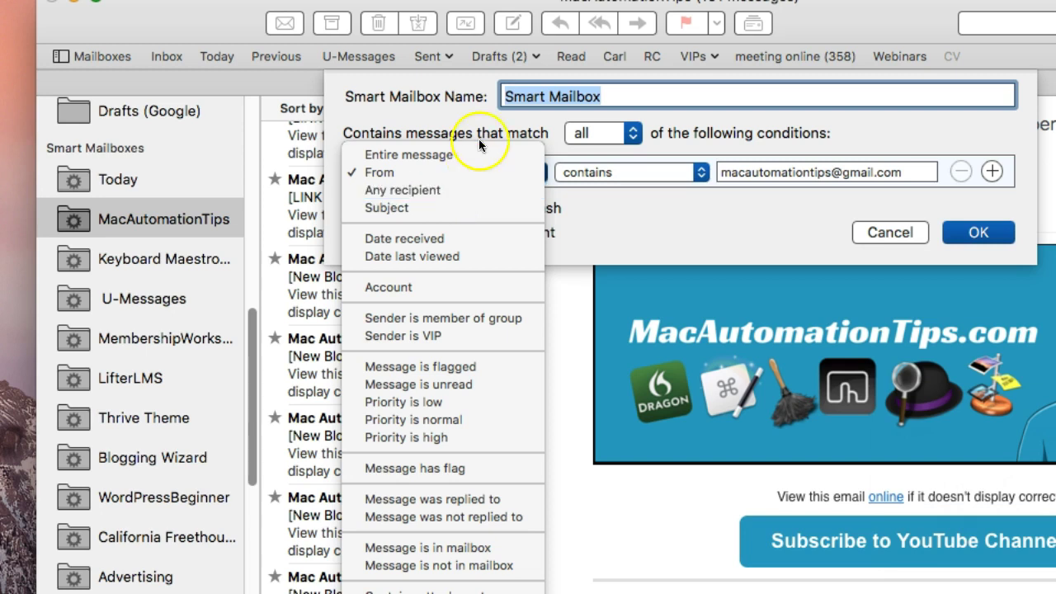
# Step: Name the new smart mailbox MacAutomationTips, create it and look through its messages
pyautogui.click(631, 99)
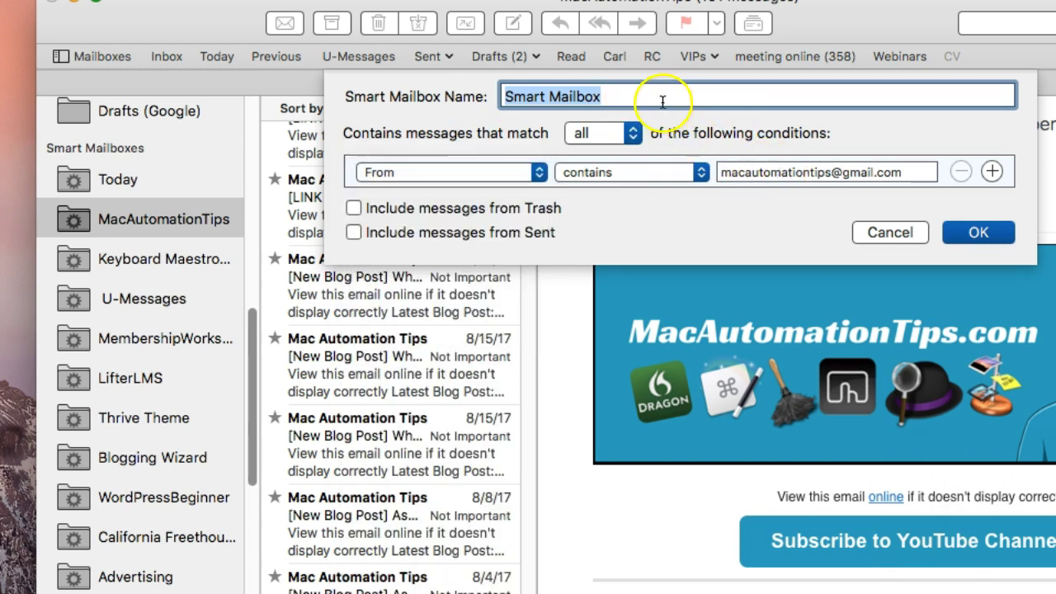
pyautogui.write('mtip')
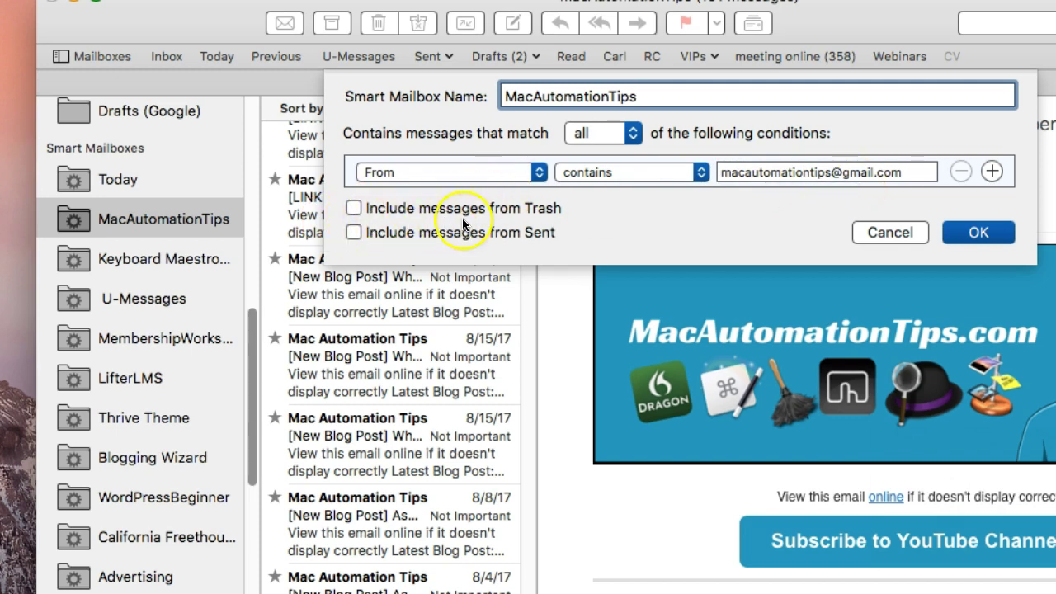
pyautogui.click(978, 233)
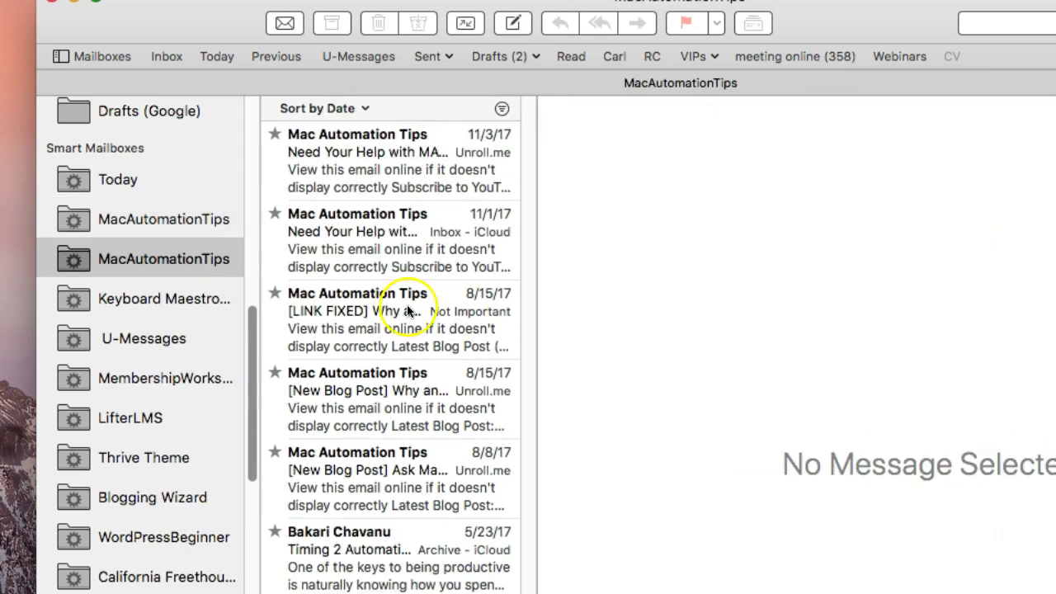
pyautogui.scroll(-3, 410, 256)
pyautogui.scroll(3, 412, 229)
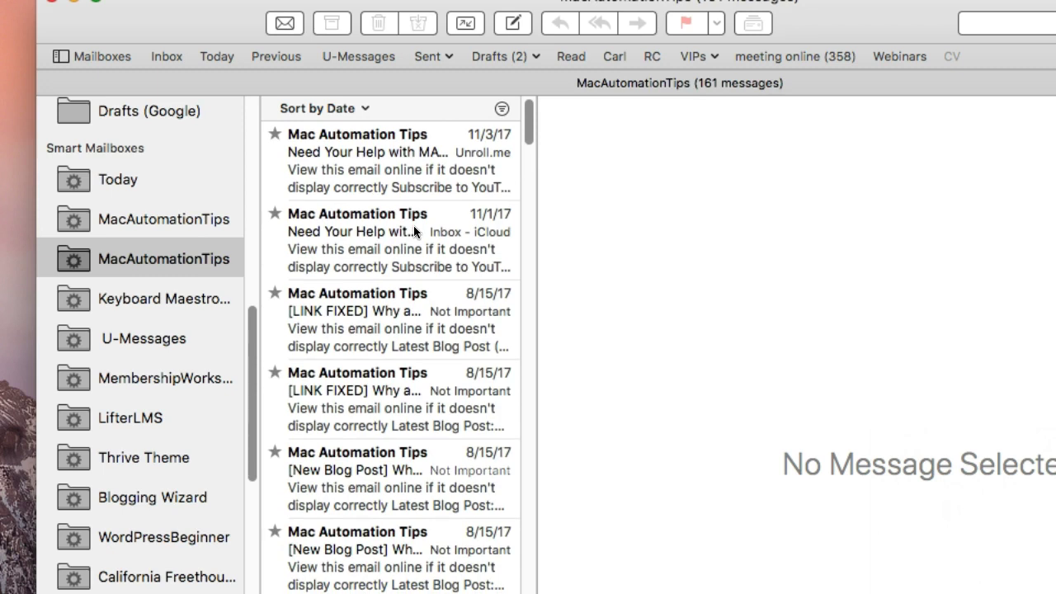
# Step: Open the newly created MacAutomationTips smart mailbox for editing and add a second condition below the From condition
pyautogui.click(148, 255)
pyautogui.press('super+c')
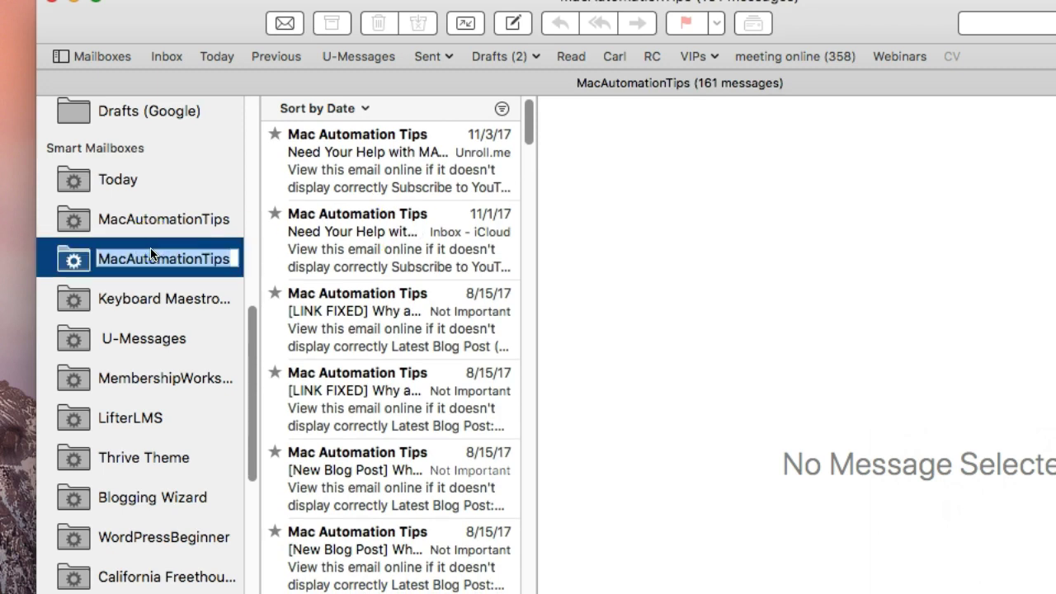
pyautogui.rightClick(40, 257)
pyautogui.click(40, 259)
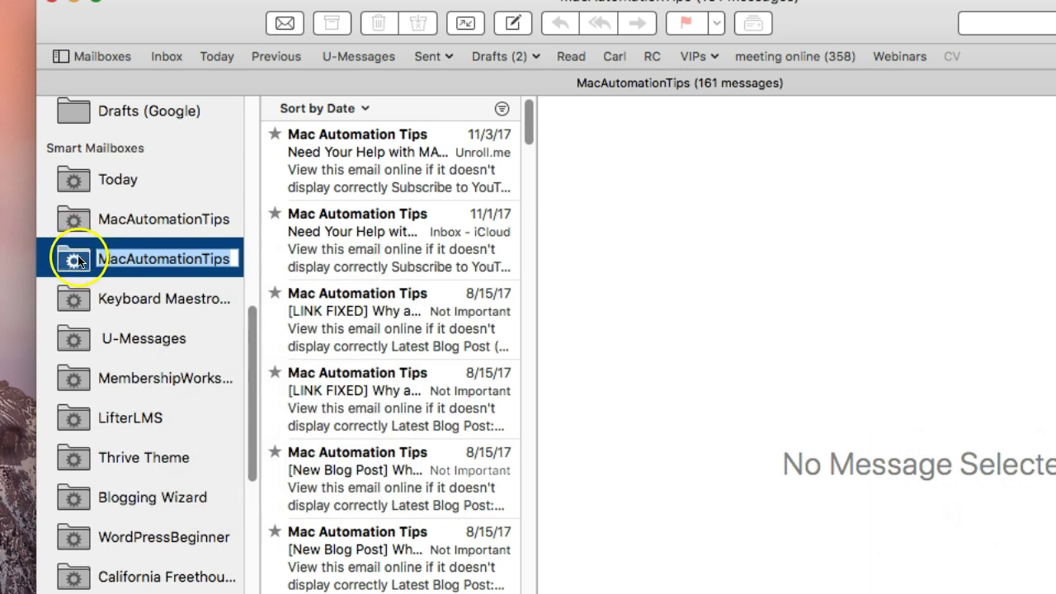
pyautogui.rightClick(80, 260)
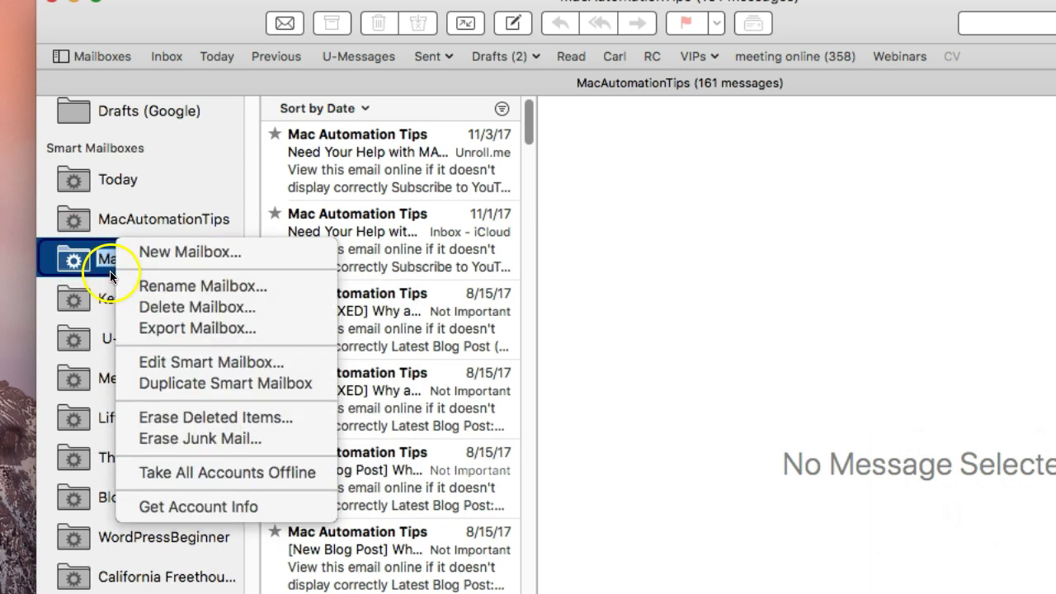
pyautogui.click(164, 359)
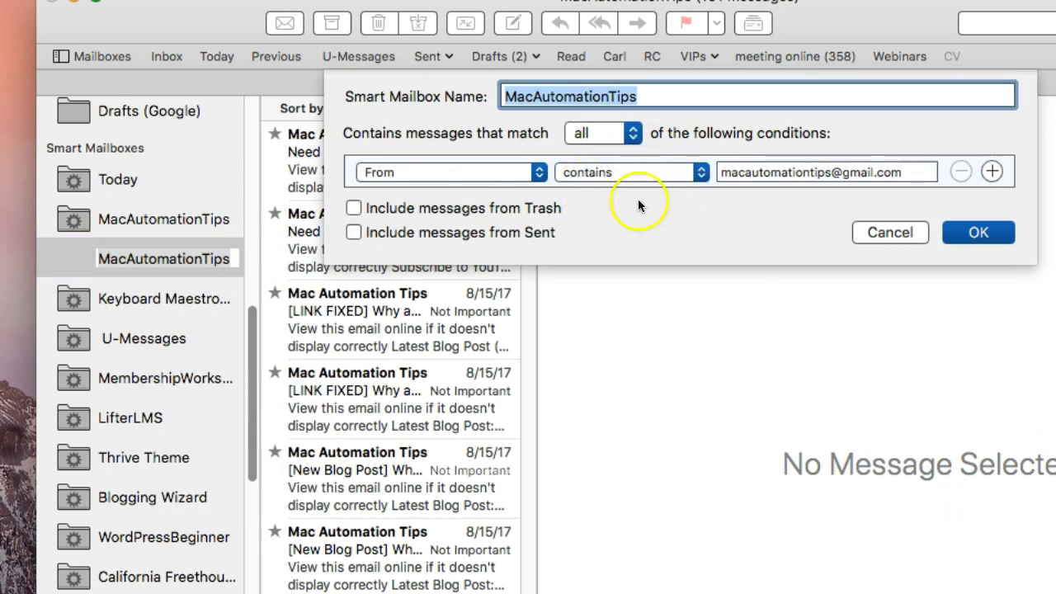
pyautogui.click(997, 174)
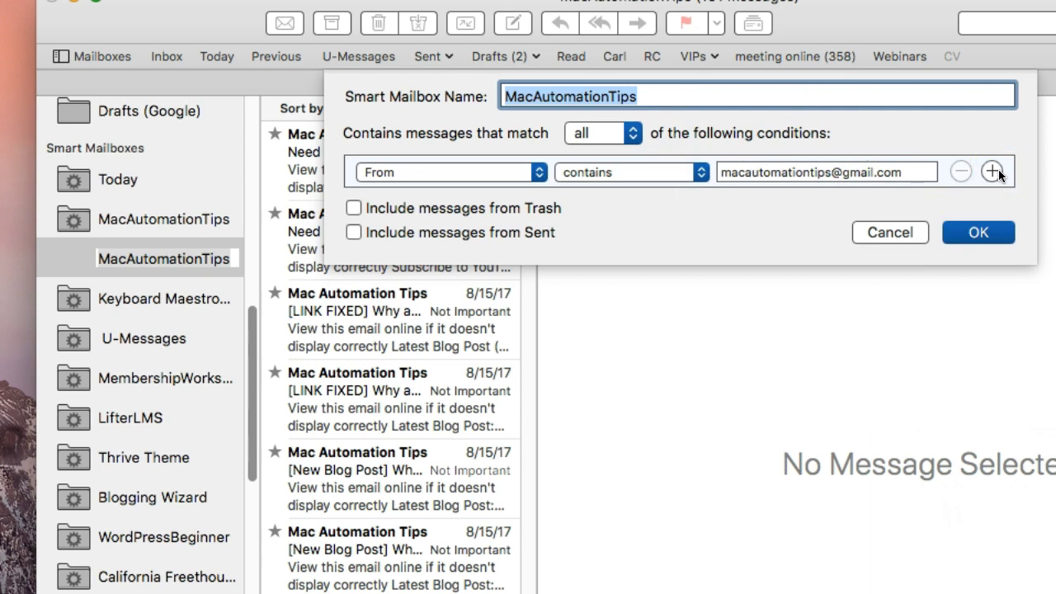
pyautogui.click(997, 175)
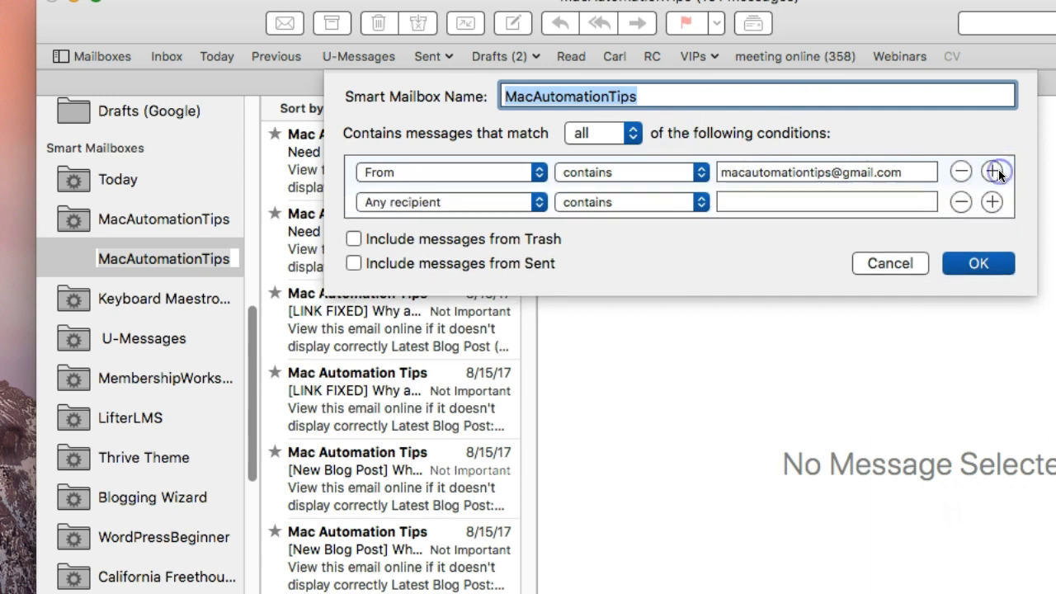
# Step: Set the second condition to Date received is last week and save the smart mailbox
pyautogui.click(511, 200)
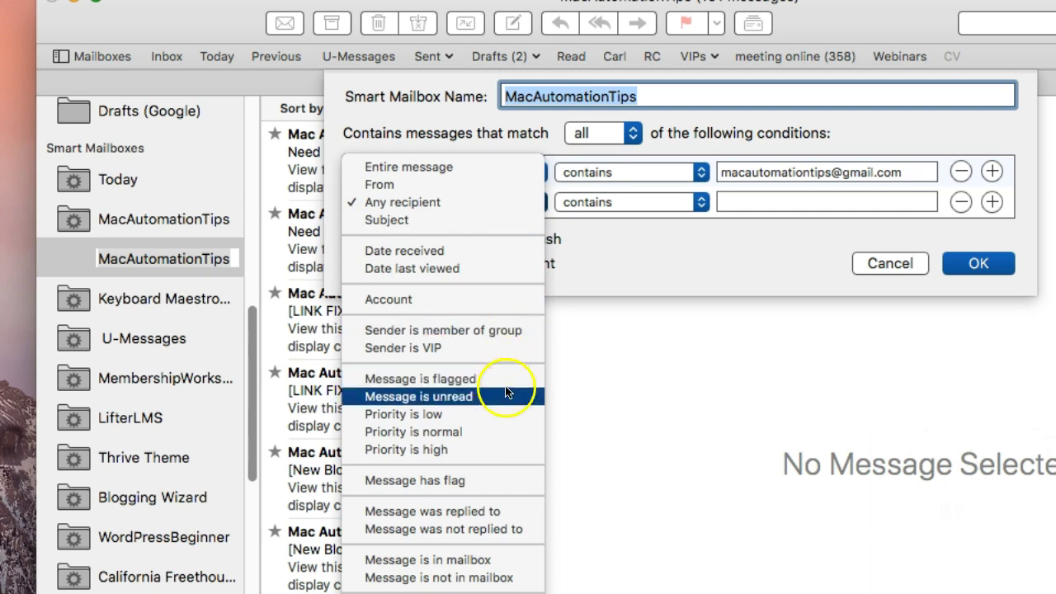
pyautogui.click(505, 253)
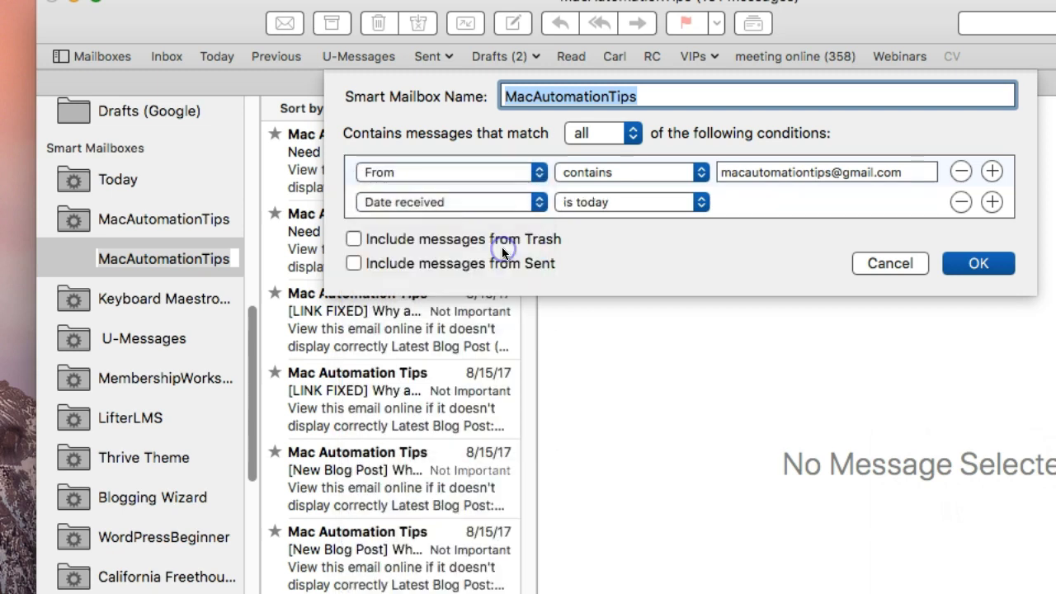
pyautogui.click(615, 207)
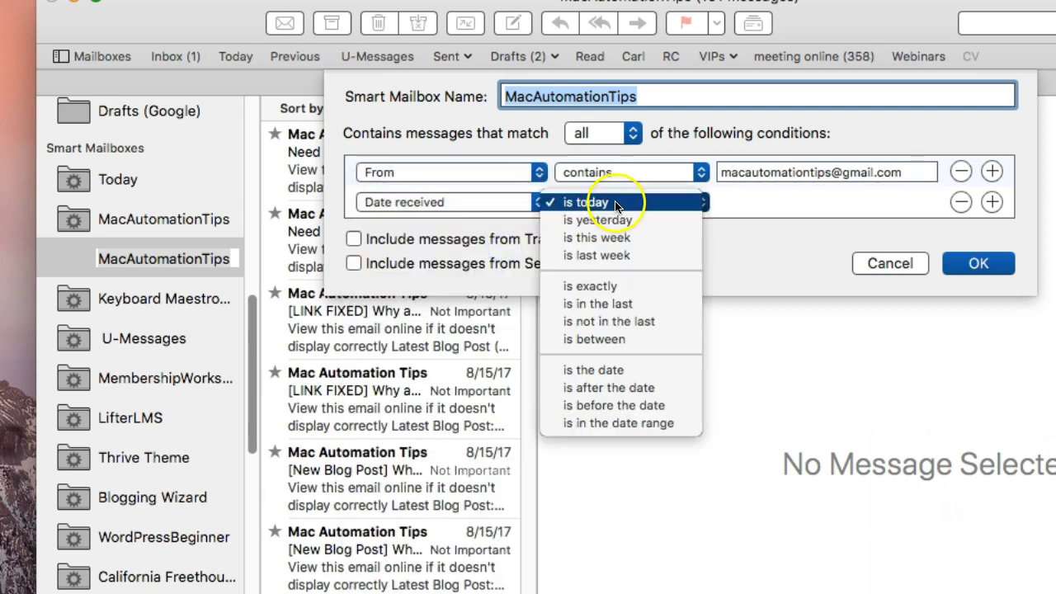
pyautogui.click(629, 254)
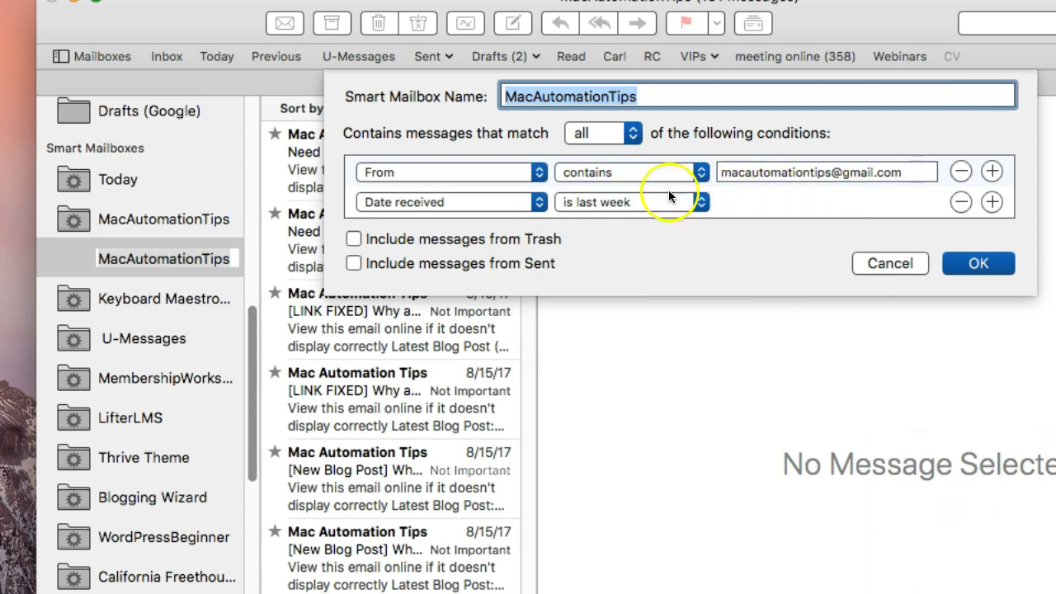
pyautogui.click(969, 262)
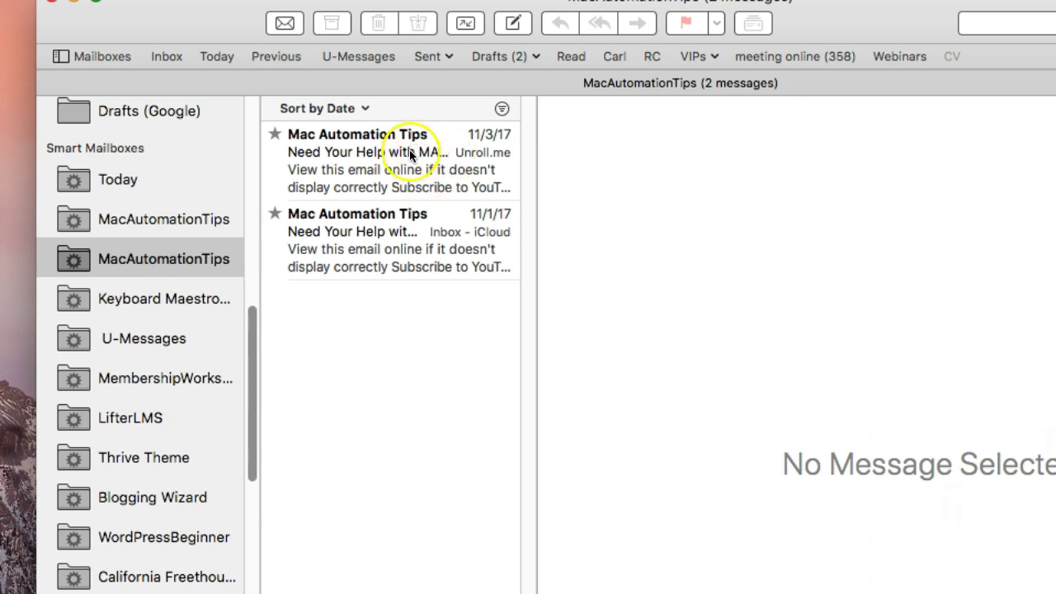
# Step: Open the Mail preferences at the inbox rules and reposition the preferences window
pyautogui.press('ctrl+alt+super+m')
pyautogui.moveTo(440, 185)
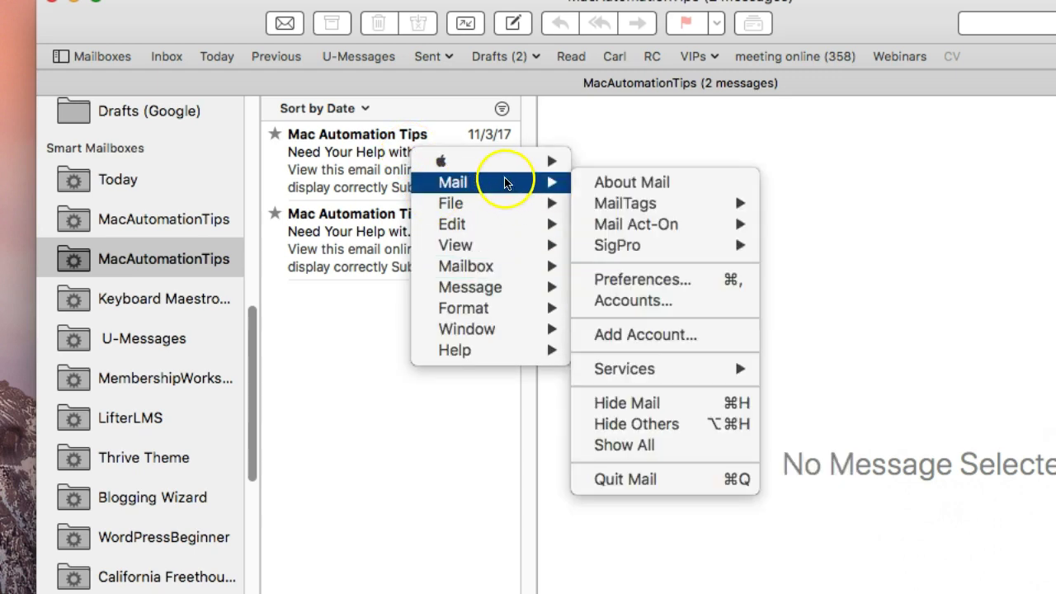
pyautogui.click(627, 279)
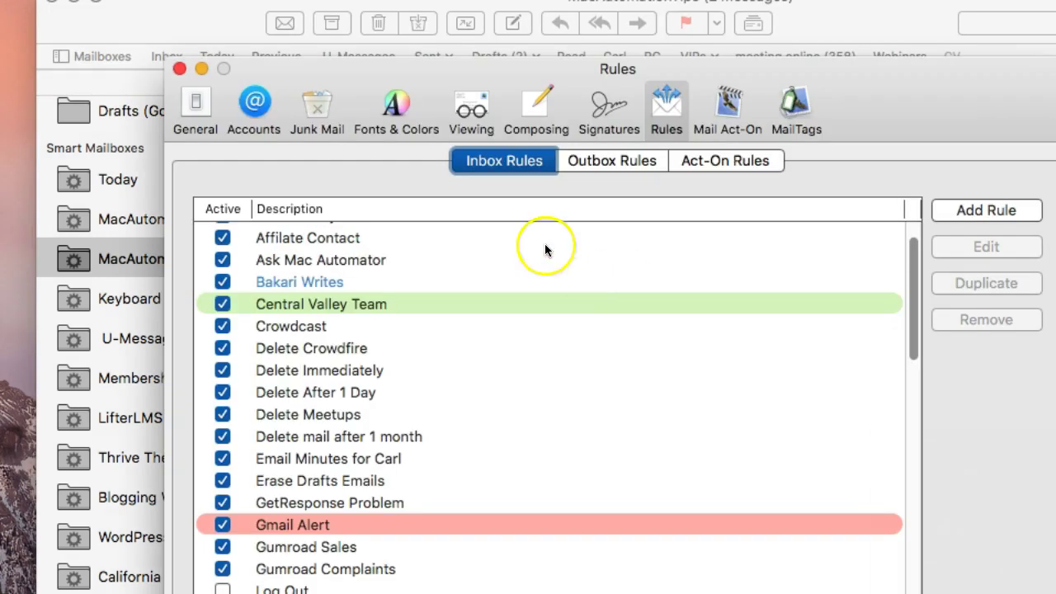
pyautogui.moveTo(927, 81); pyautogui.dragTo(895, 85)
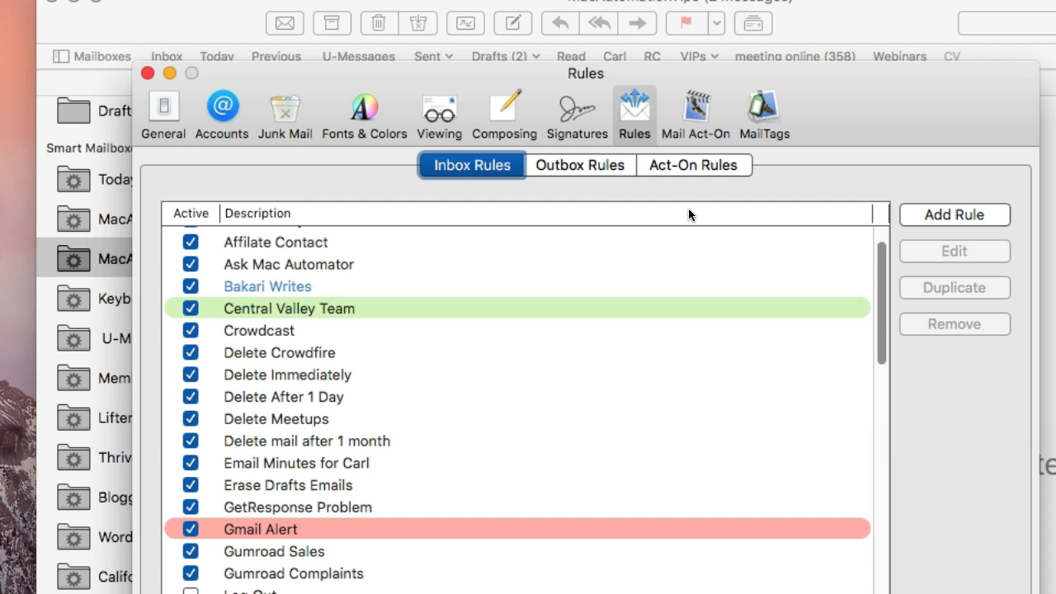
# Step: Add a new inbox rule and set its description to MacAutomationTips
pyautogui.click(973, 216)
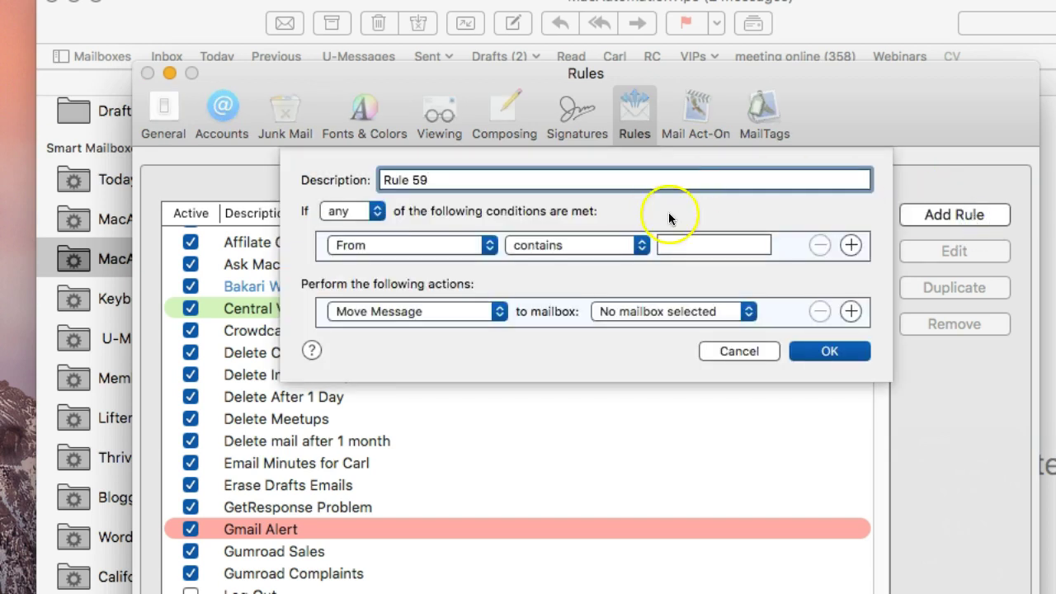
pyautogui.click(467, 180)
pyautogui.press('BackSpace')
pyautogui.press('BackSpace')
pyautogui.press('BackSpace')
pyautogui.press('BackSpace')
pyautogui.press('BackSpace')
pyautogui.press('BackSpace')
pyautogui.press('BackSpace')
pyautogui.write('mtip')
pyautogui.press('super+a')
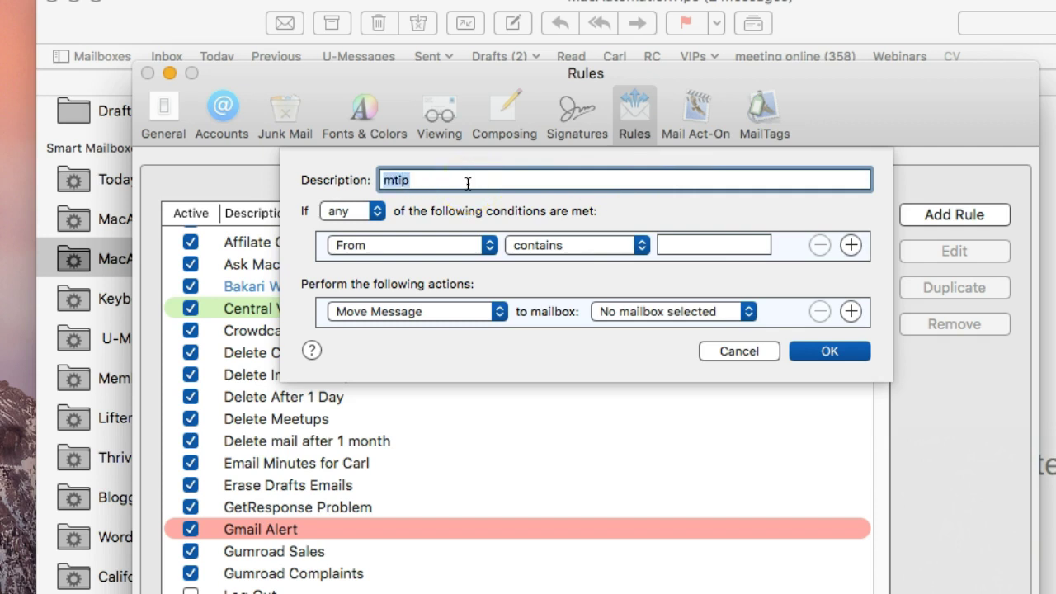
pyautogui.press('super+v')
# Step: Set the rule's condition to From contains MacAutomationTips
pyautogui.click(699, 247)
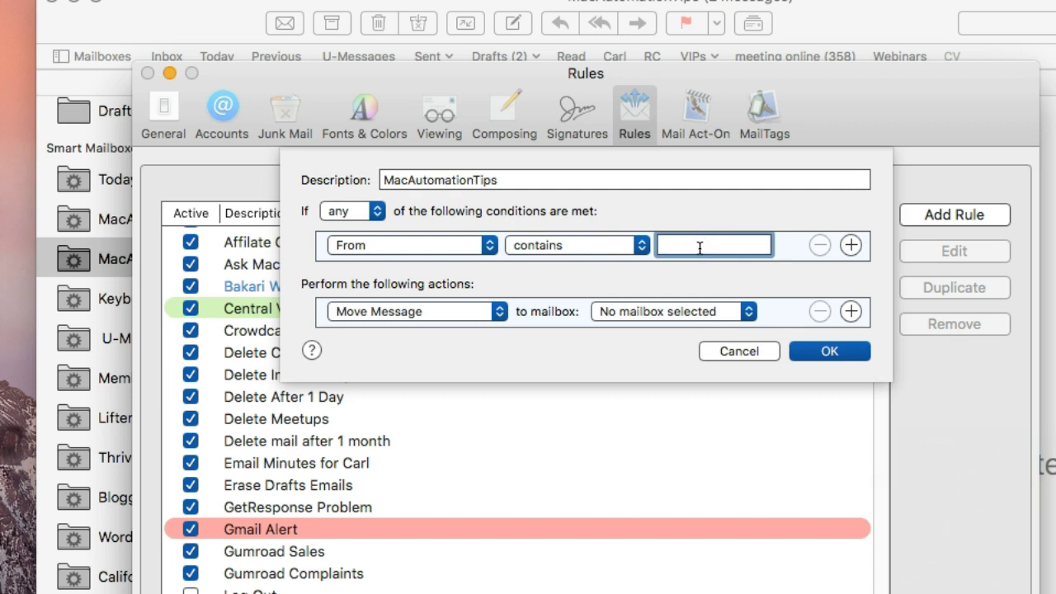
pyautogui.write('mtip')
pyautogui.press('super+a')
pyautogui.press('super+v')
pyautogui.click(701, 248)
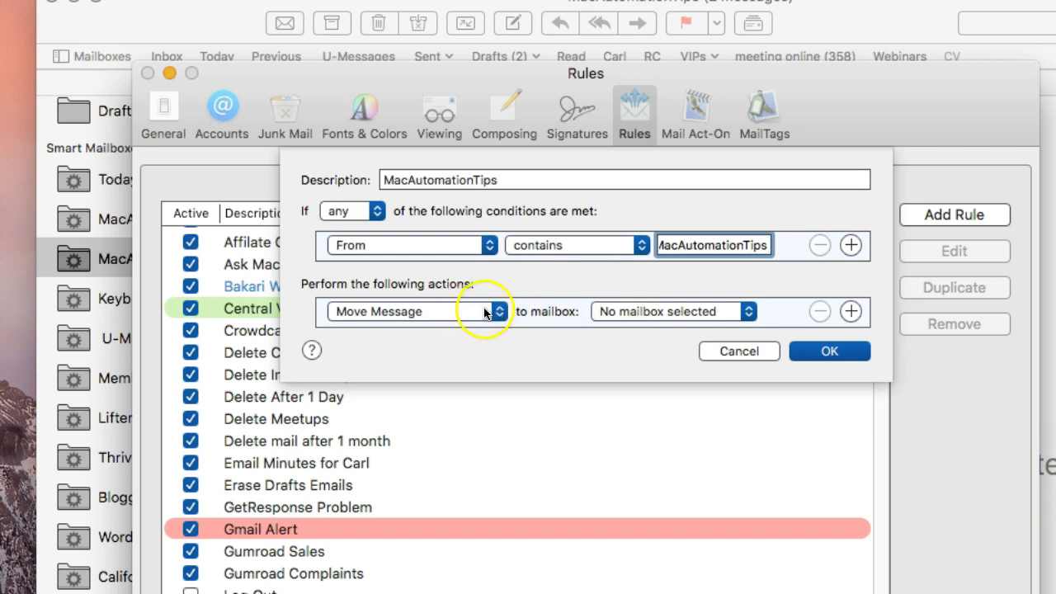
# Step: Look at the destination mailboxes for the rule and set its action to Mark as Read
pyautogui.click(657, 311)
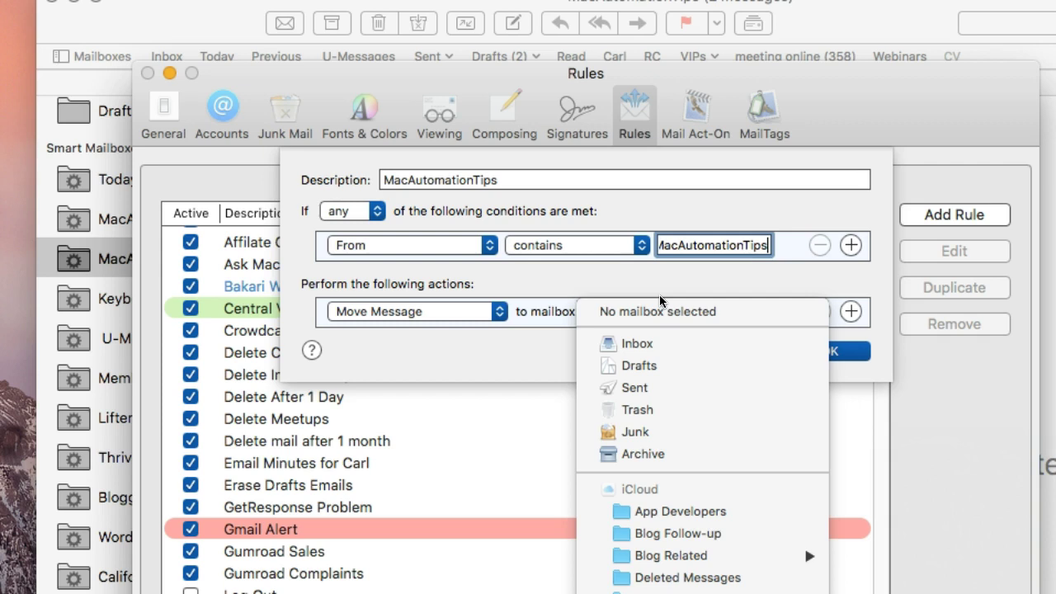
pyautogui.click(508, 381)
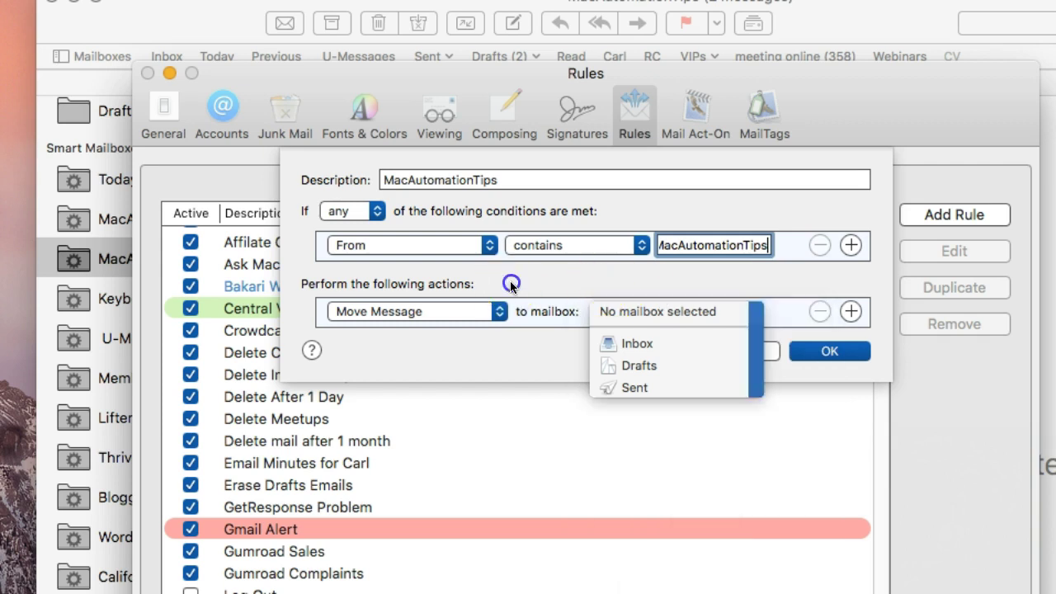
pyautogui.click(435, 311)
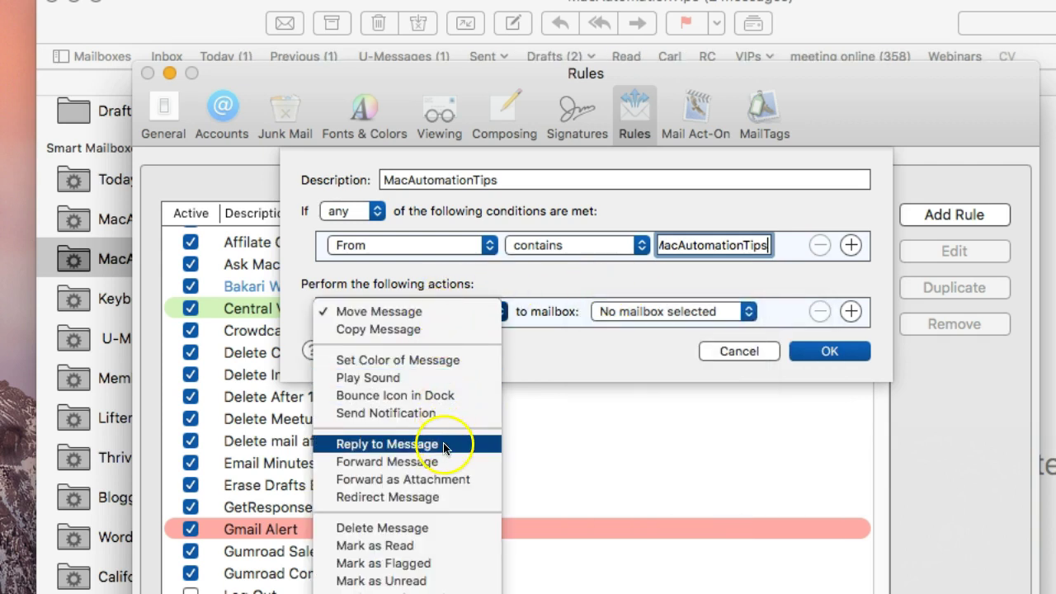
pyautogui.click(454, 545)
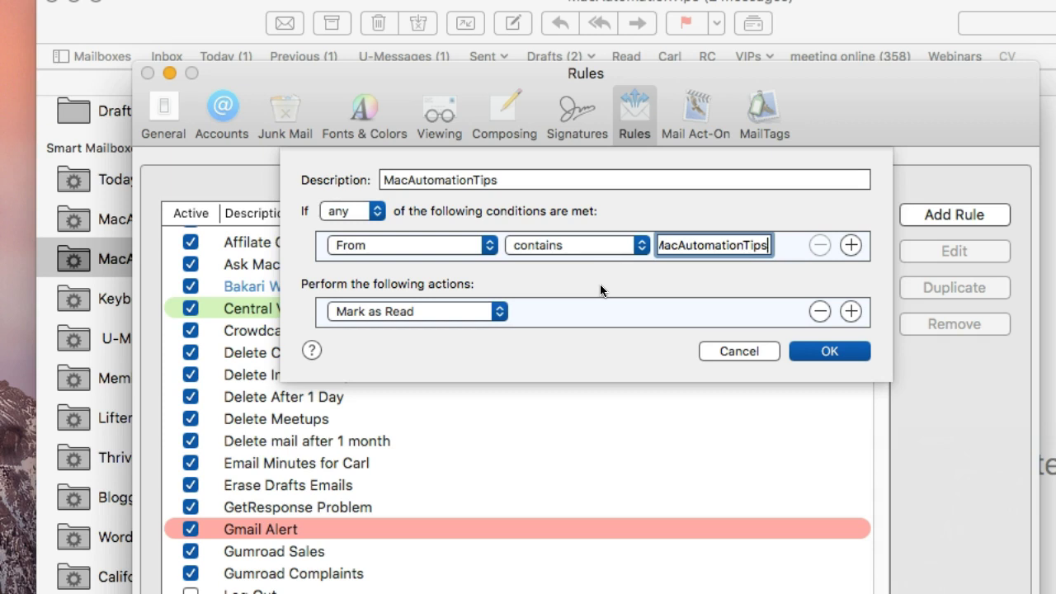
# Step: Review the other available rule actions and cancel the new rule
pyautogui.click(439, 312)
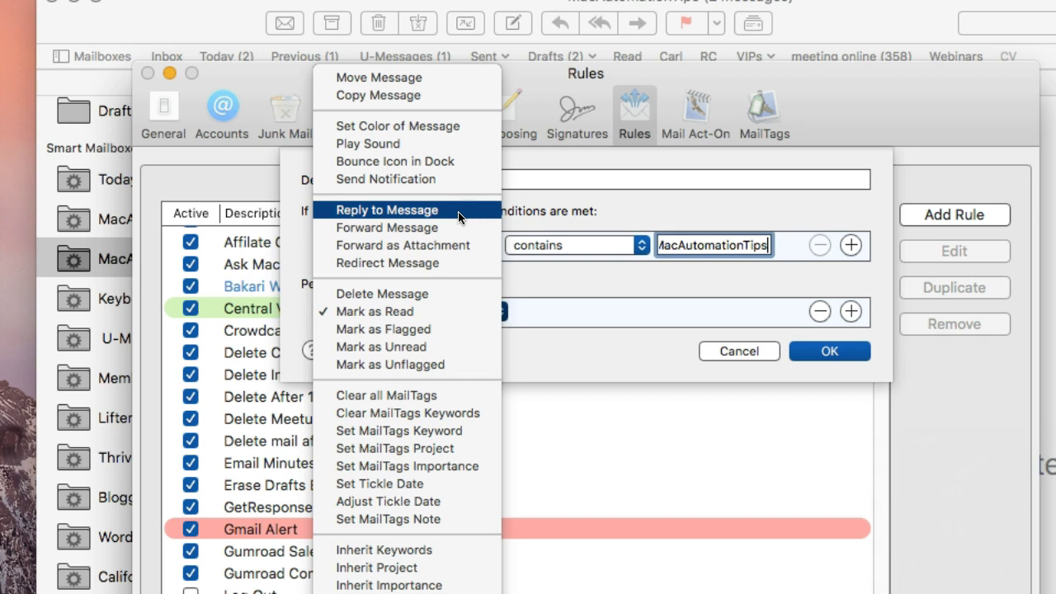
pyautogui.click(648, 346)
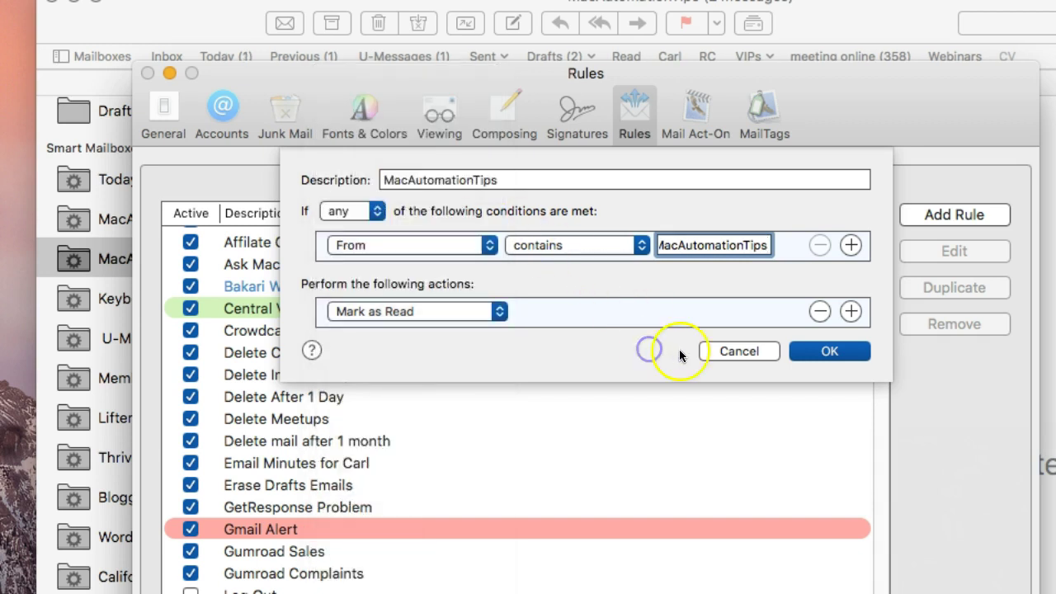
pyautogui.click(747, 350)
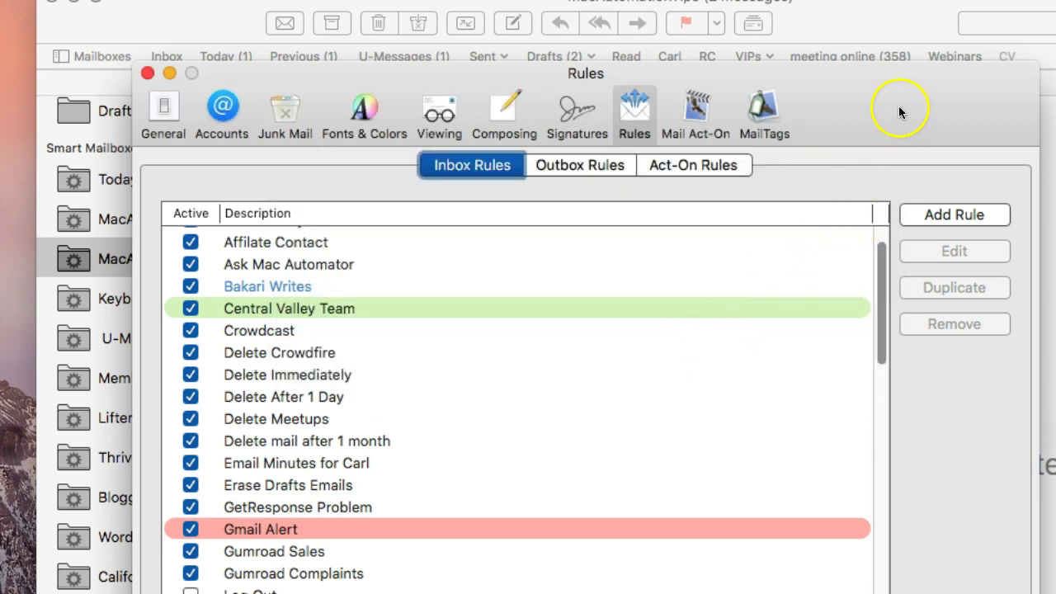